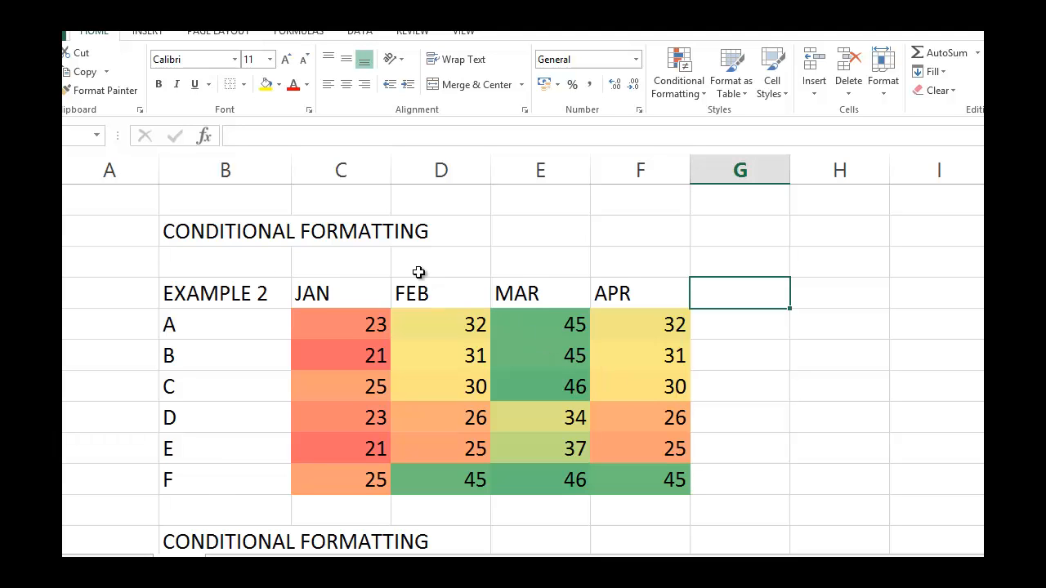
pyautogui.scroll(-1, 418, 272)
pyautogui.scroll(-3, 419, 270)
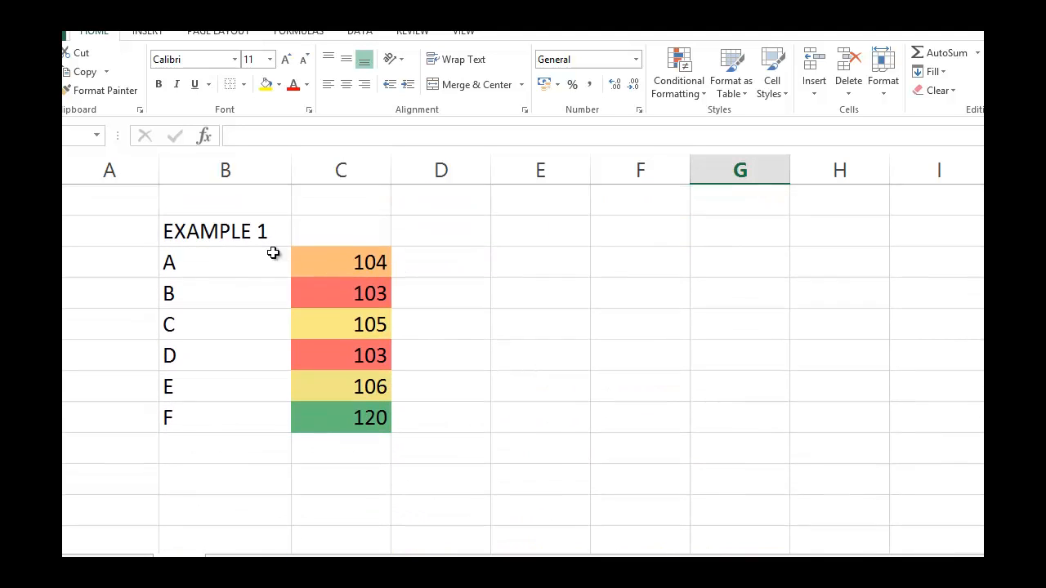
pyautogui.scroll(4, 362, 367)
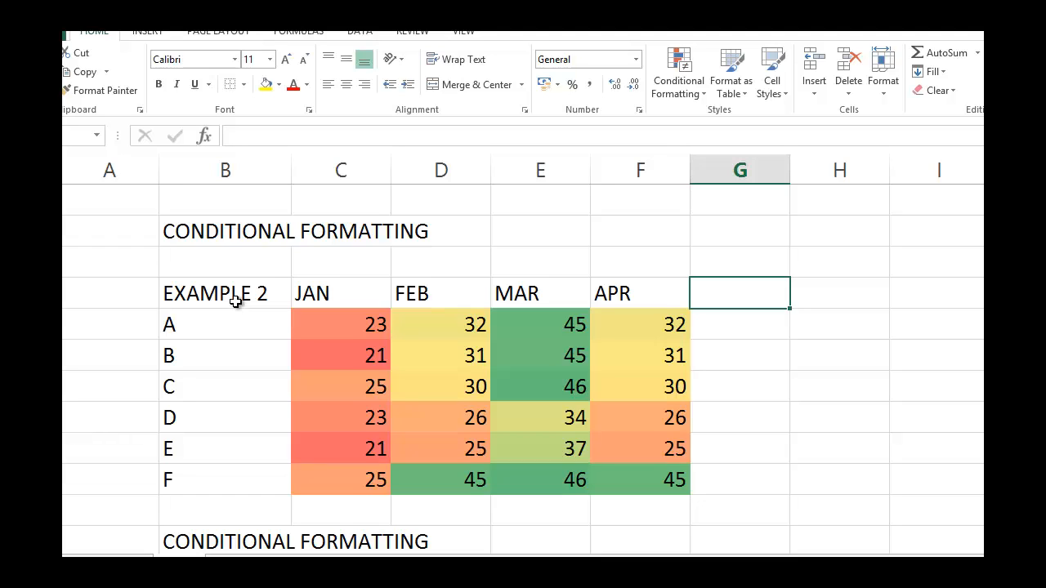
pyautogui.click(312, 320)
pyautogui.moveTo(459, 374); pyautogui.dragTo(614, 485)
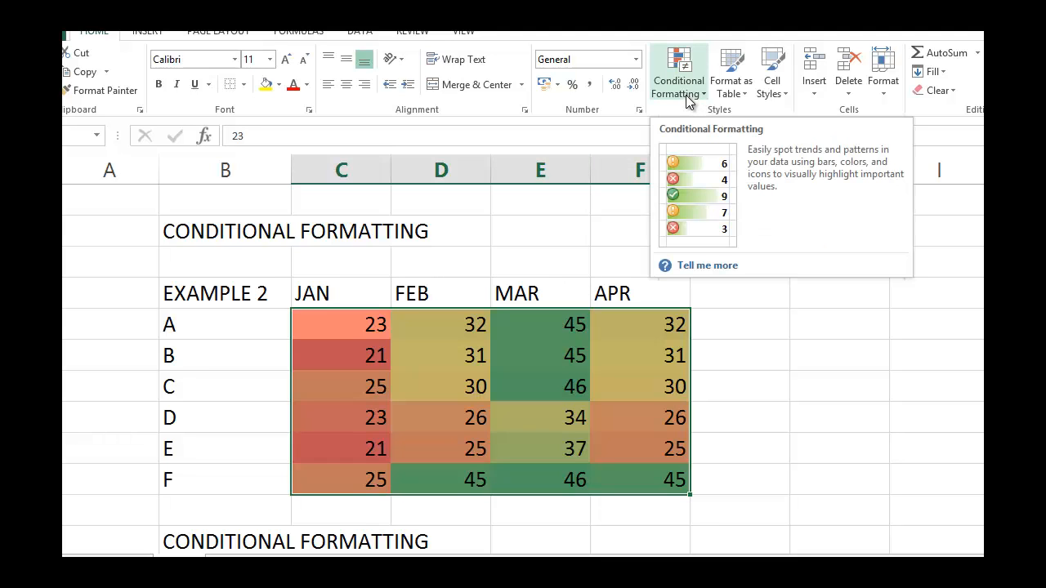
pyautogui.click(777, 439)
# Start a Greater Than highlight rule on the Example 2 values from JAN to APR, with the threshold set to 45.
pyautogui.moveTo(351, 320); pyautogui.dragTo(627, 474)
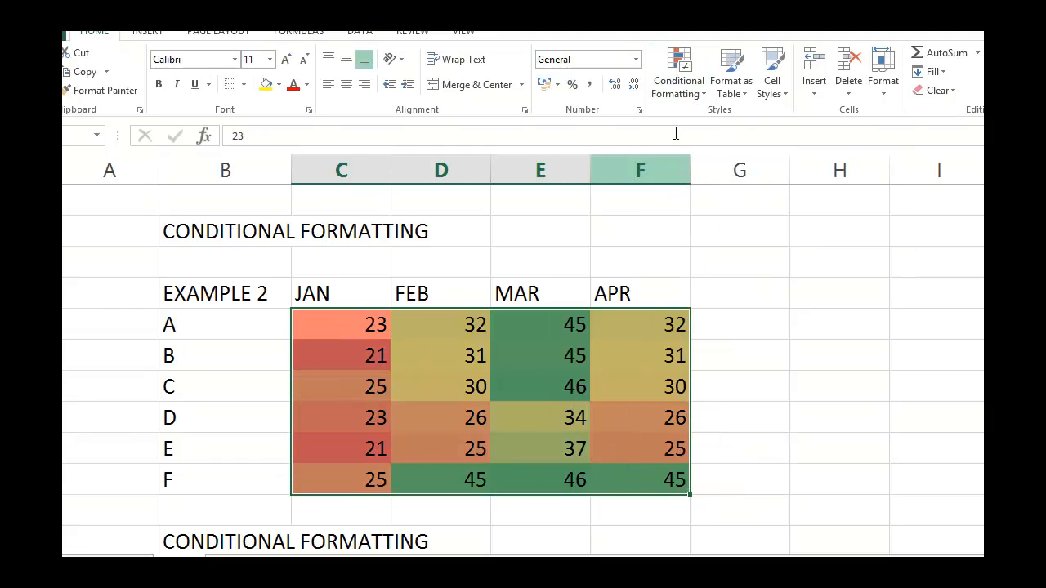
pyautogui.click(686, 93)
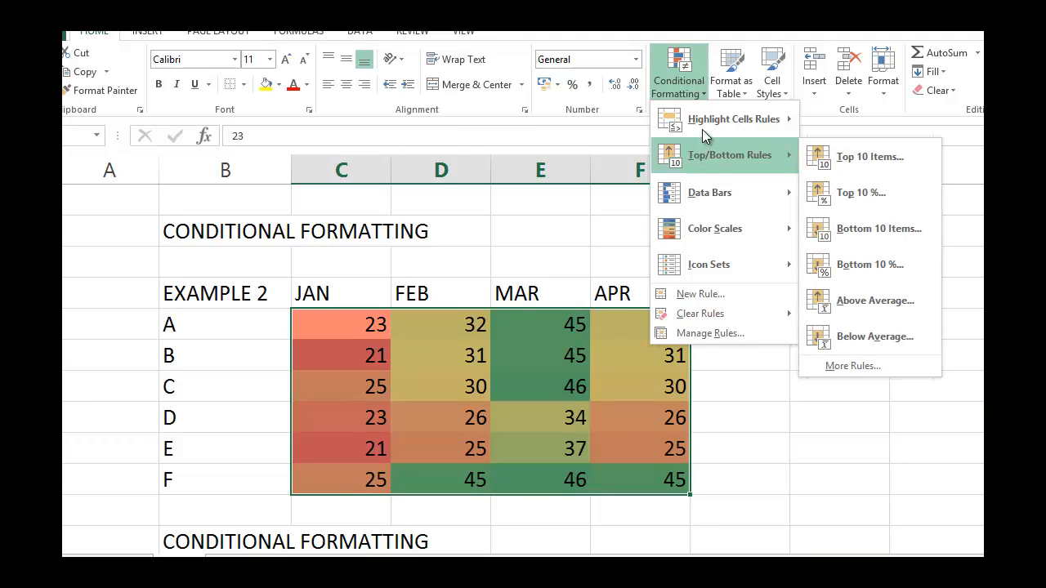
pyautogui.moveTo(706, 123)
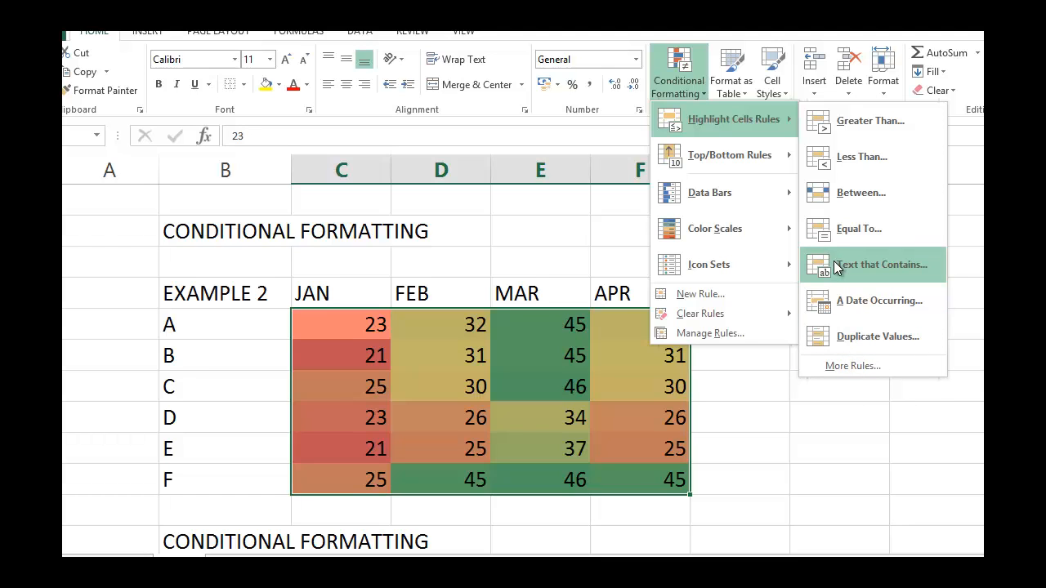
pyautogui.click(846, 126)
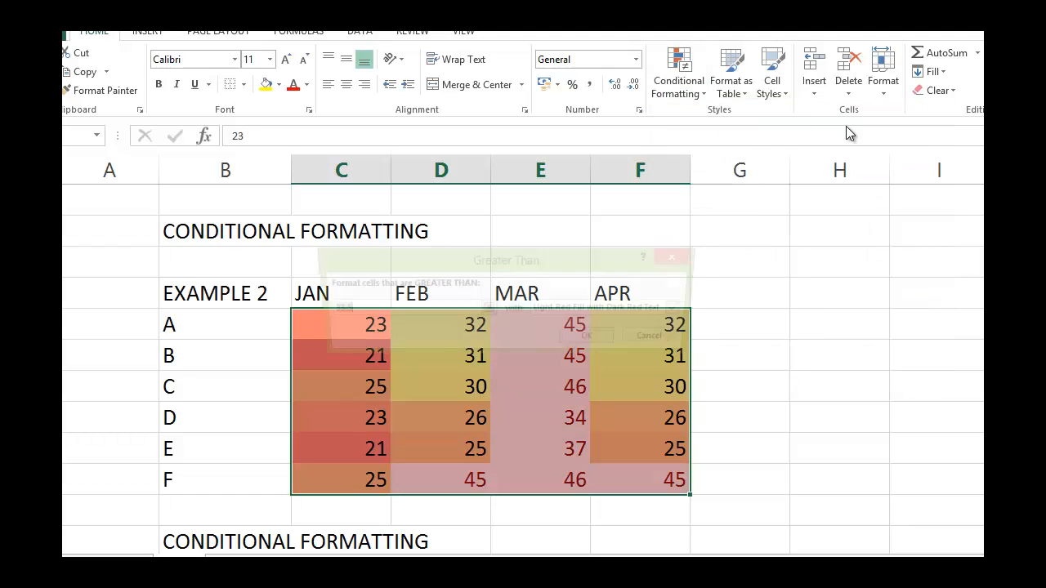
pyautogui.moveTo(423, 257); pyautogui.dragTo(618, 190)
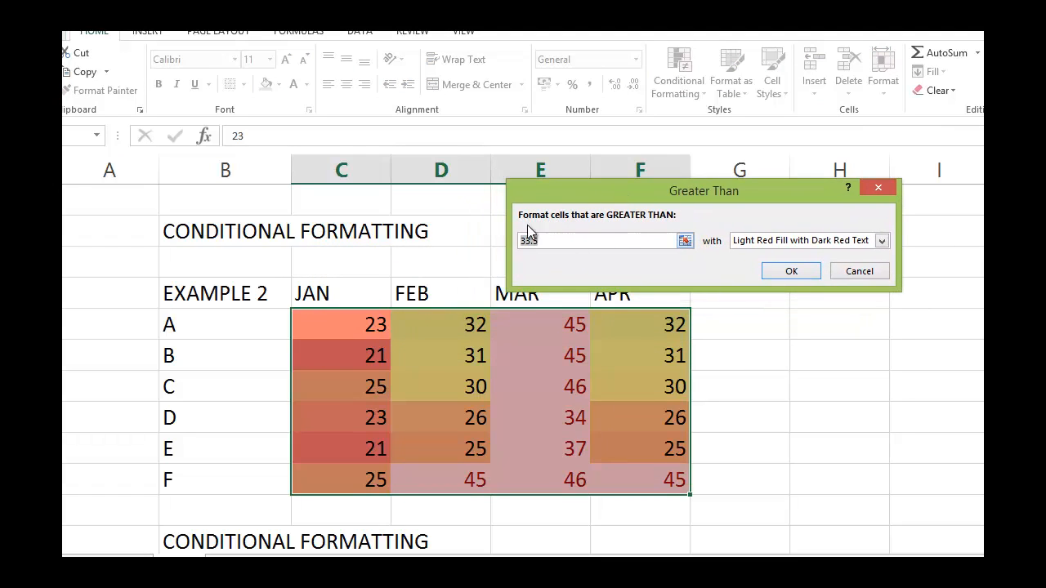
pyautogui.click(543, 242)
pyautogui.moveTo(543, 243); pyautogui.dragTo(515, 249)
pyautogui.write('45')
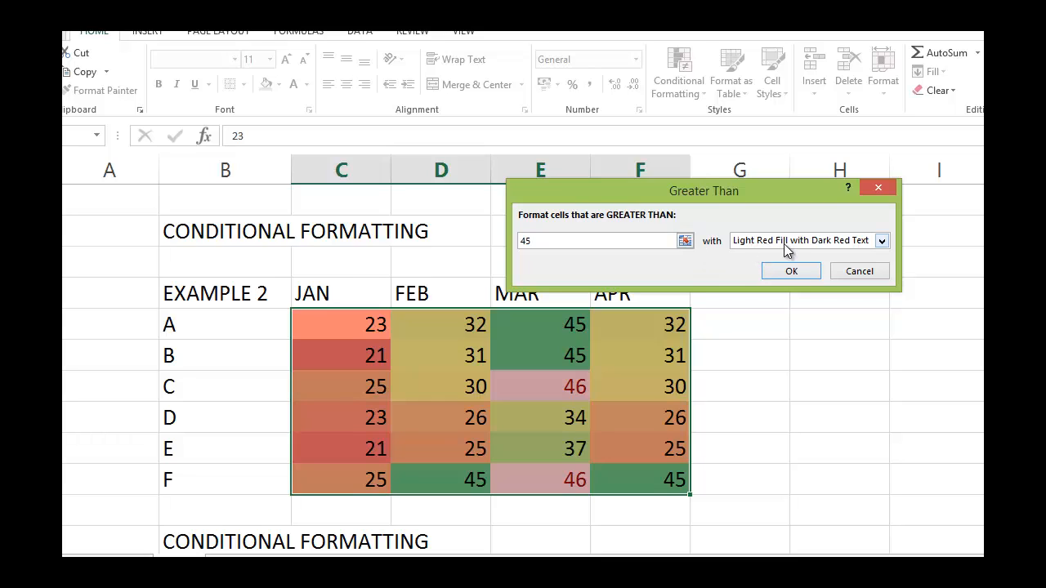
# Choose a custom format for the rule with black, bold, double-underlined text.
pyautogui.click(860, 243)
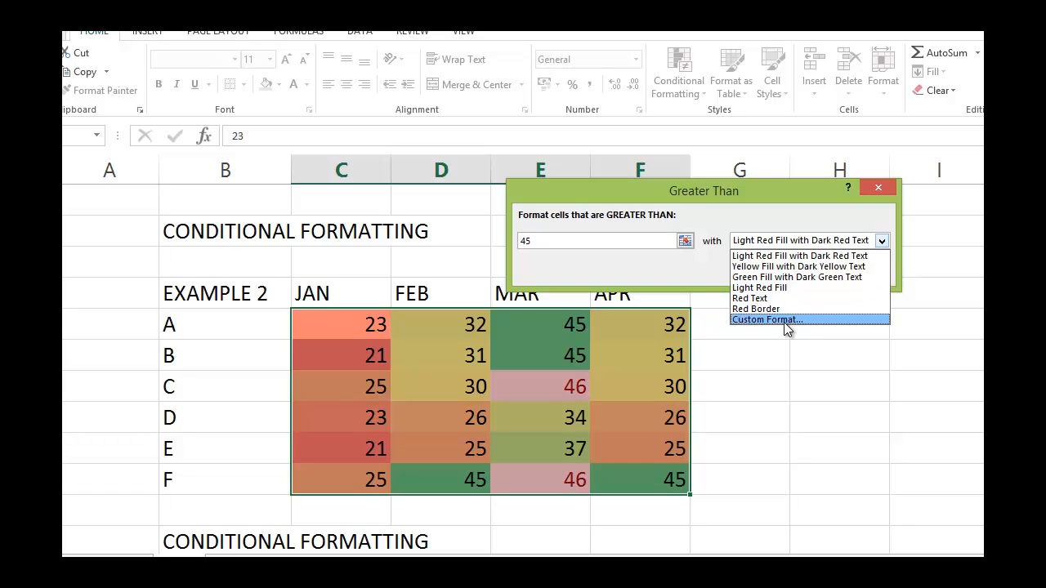
pyautogui.click(753, 318)
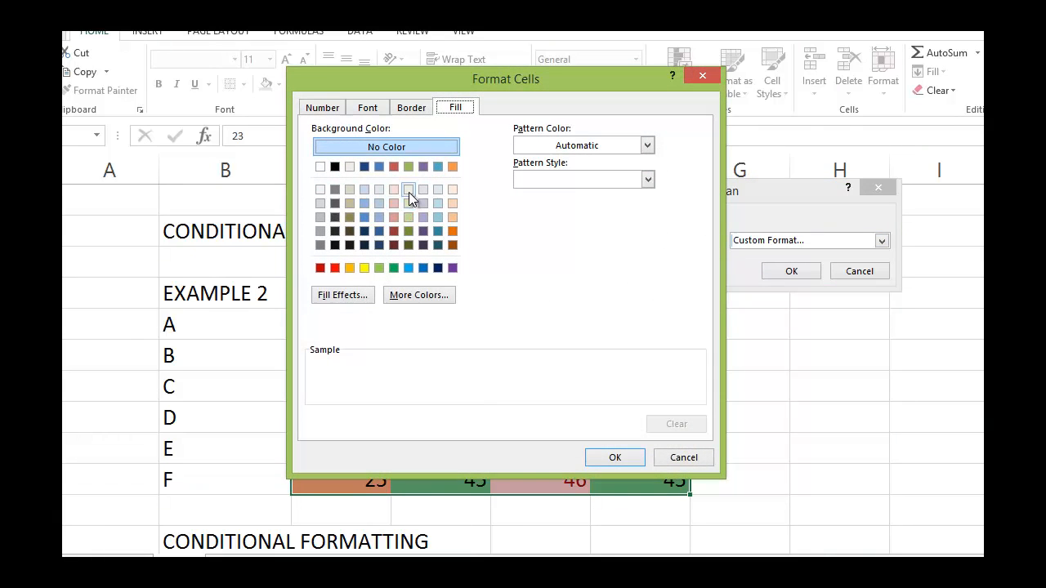
pyautogui.click(325, 110)
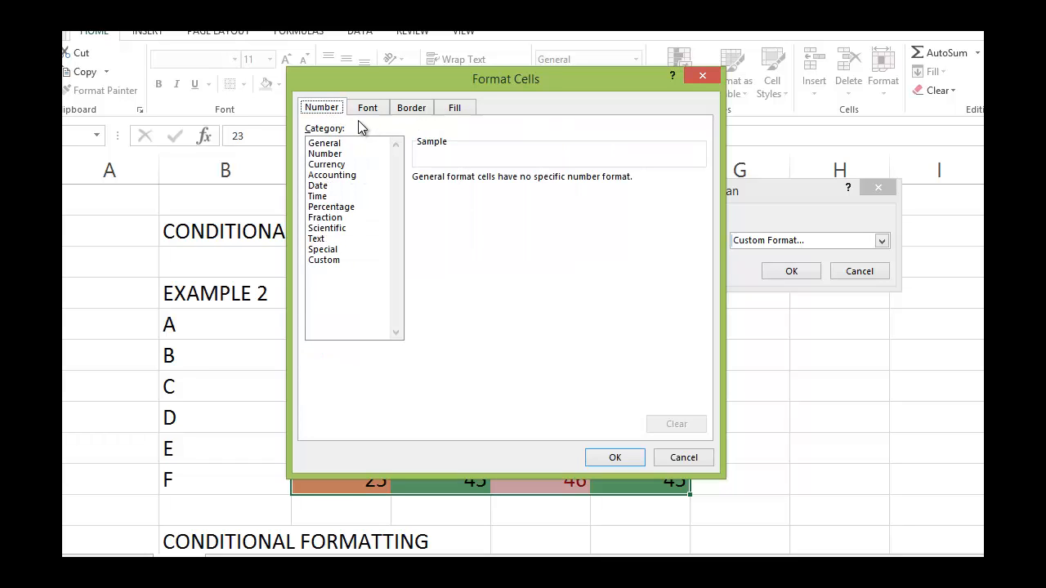
pyautogui.click(368, 110)
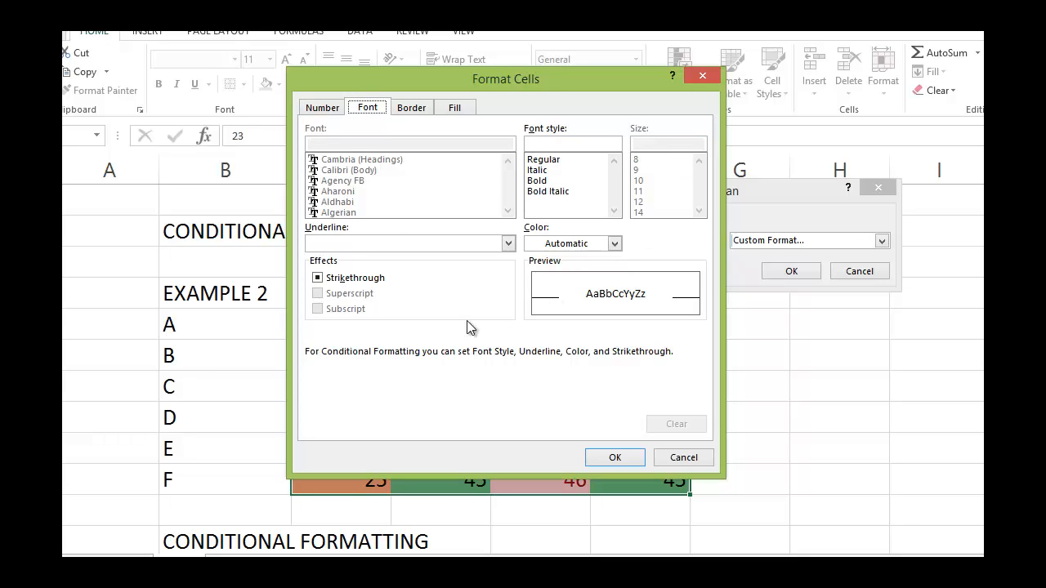
pyautogui.click(564, 245)
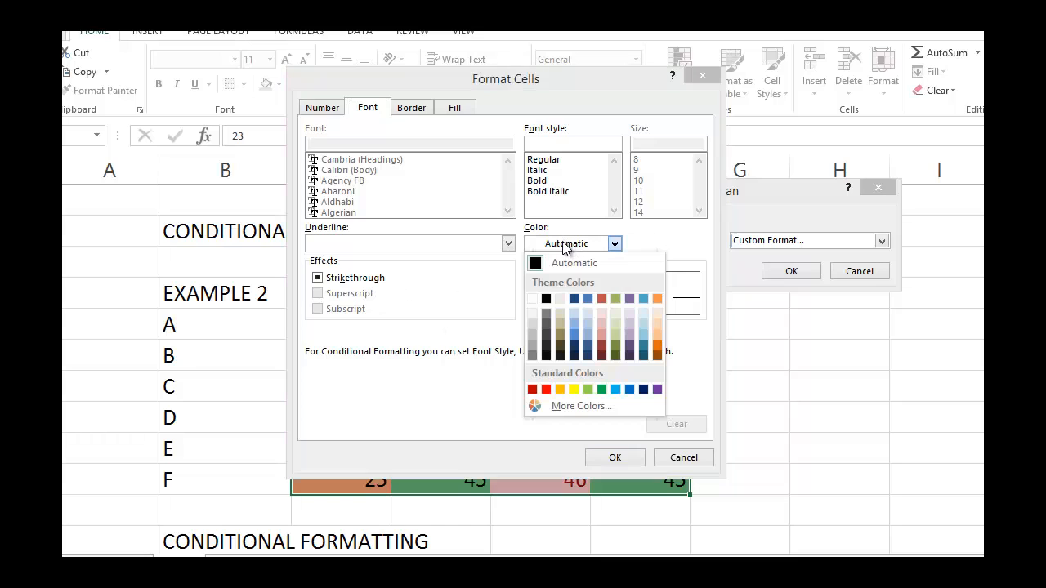
pyautogui.click(545, 298)
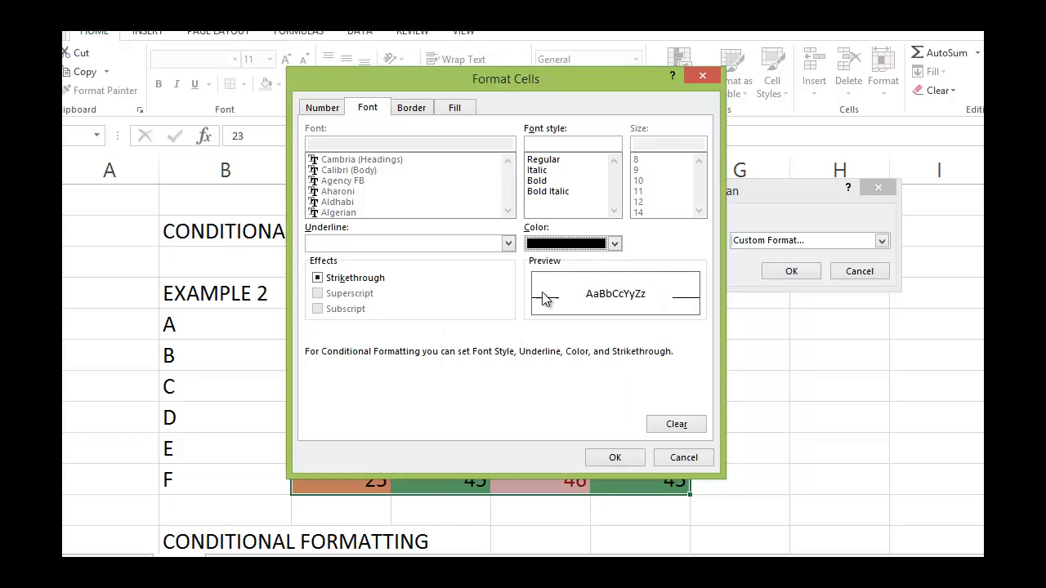
pyautogui.click(500, 244)
pyautogui.click(366, 275)
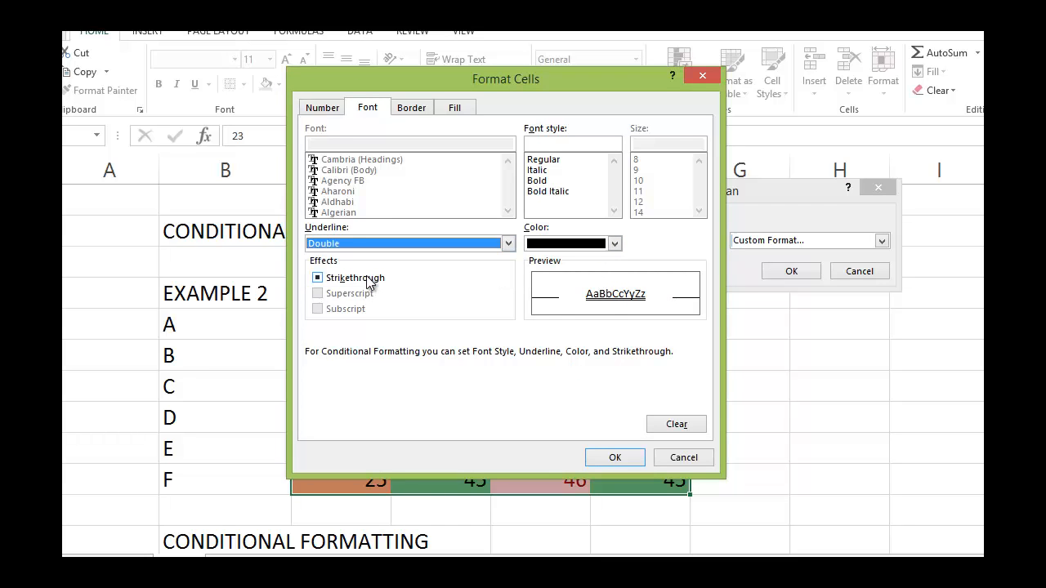
pyautogui.click(539, 181)
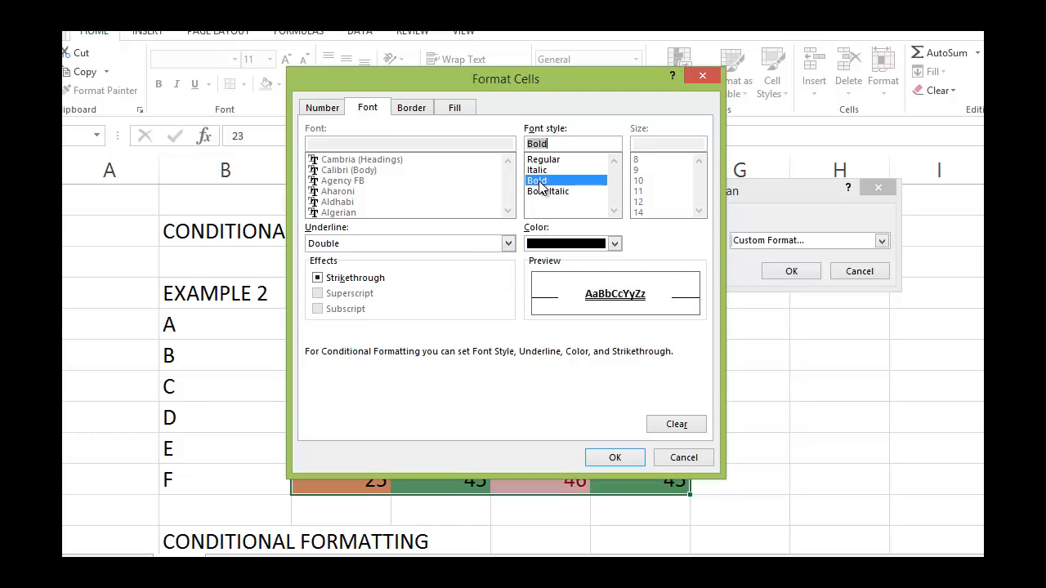
# Give the custom format an orange fill with the sparsest dotted pattern and apply the Greater Than rule.
pyautogui.click(454, 109)
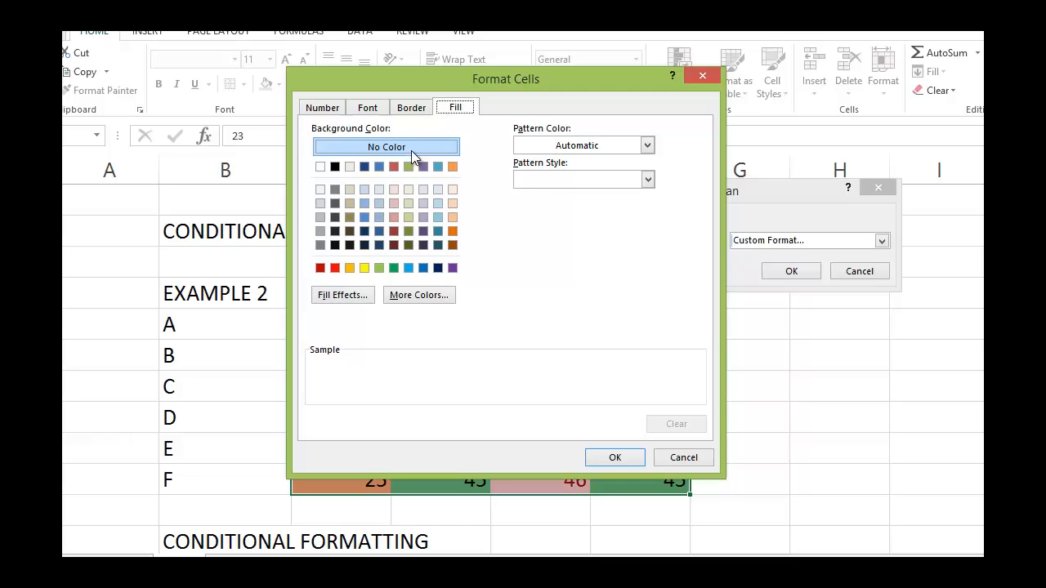
pyautogui.click(350, 268)
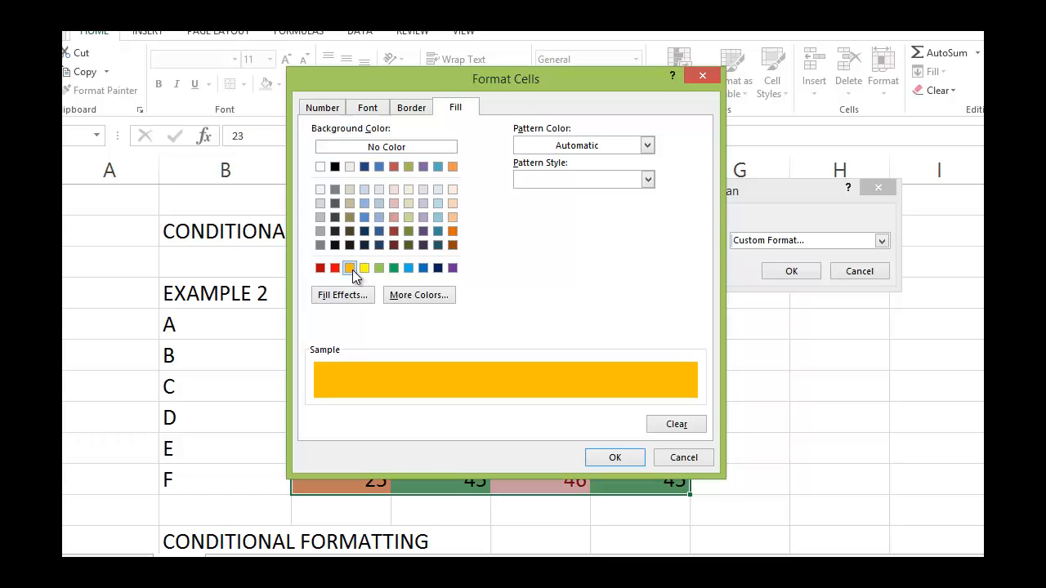
pyautogui.click(646, 179)
pyautogui.click(564, 223)
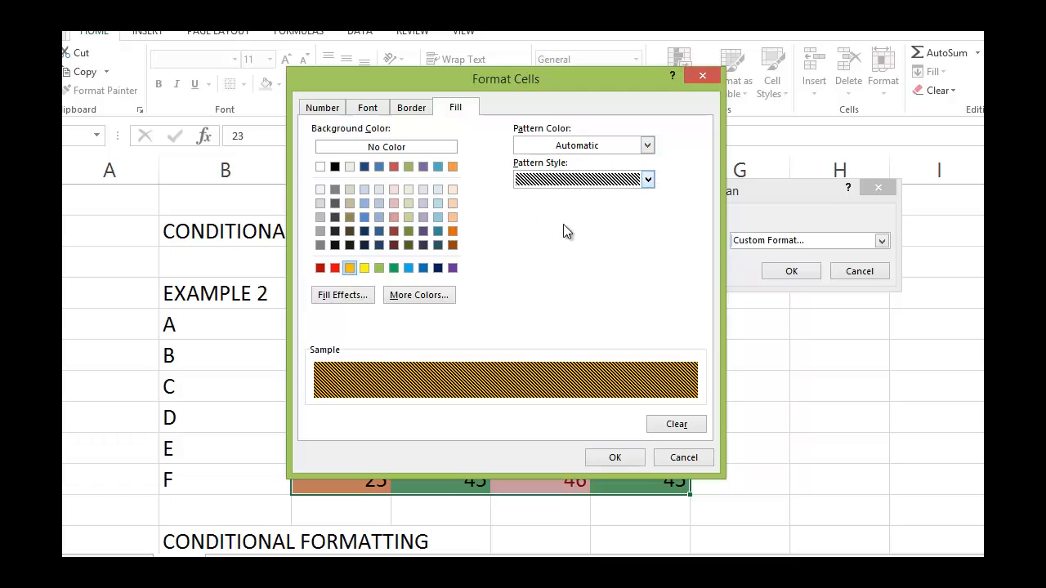
pyautogui.click(647, 179)
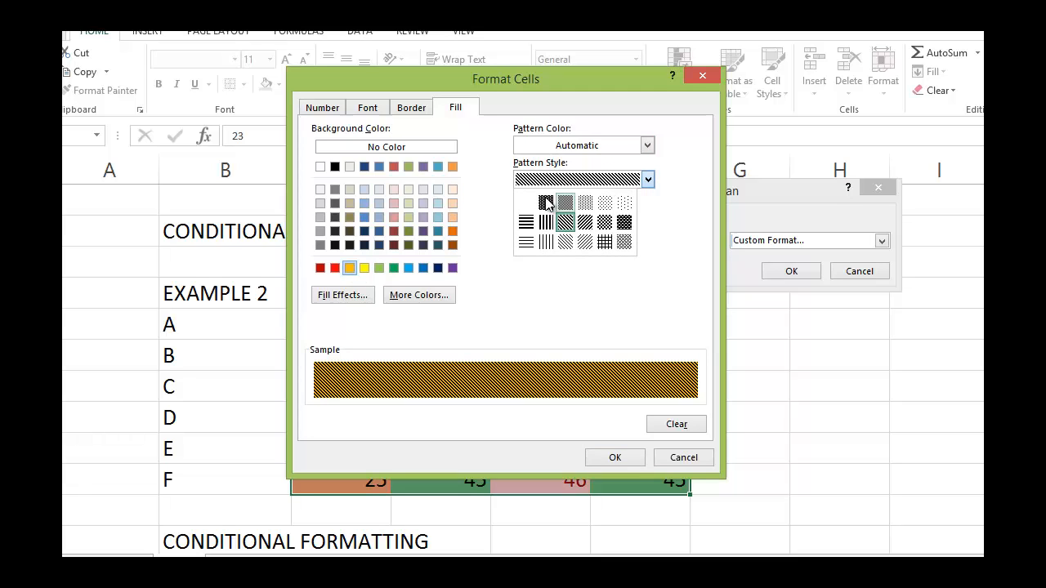
pyautogui.click(624, 203)
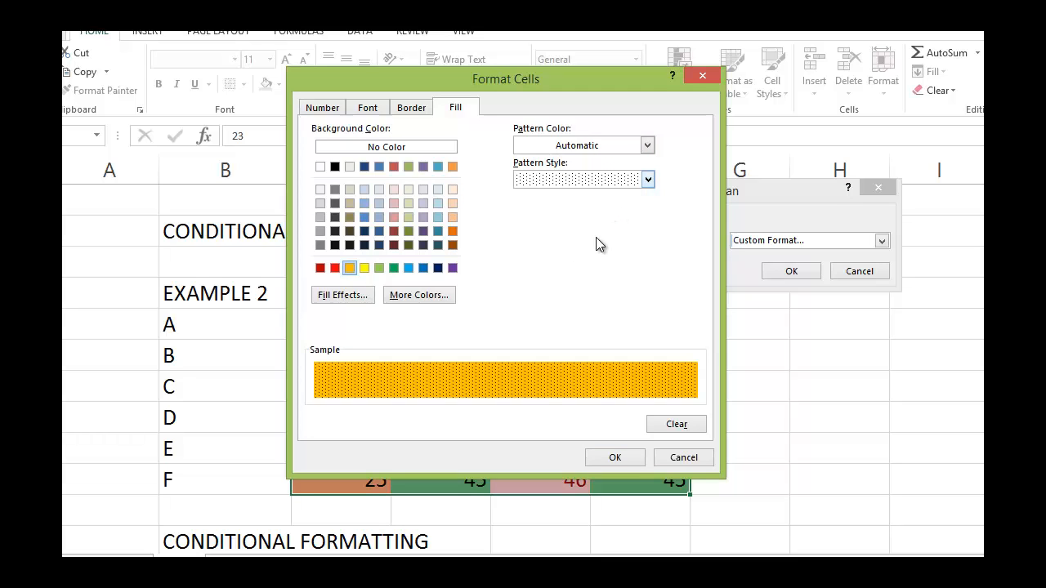
pyautogui.click(616, 456)
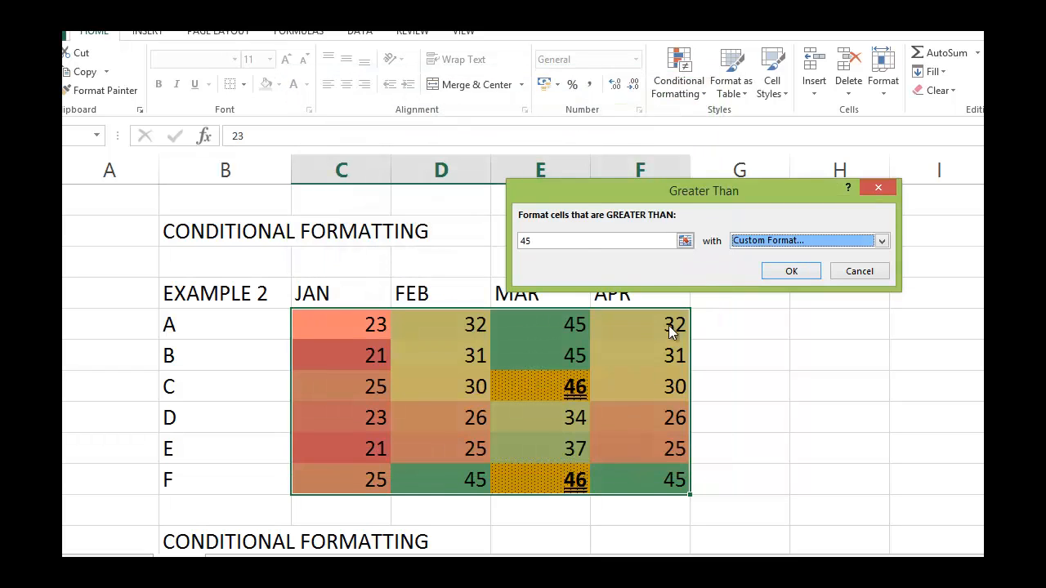
pyautogui.click(790, 271)
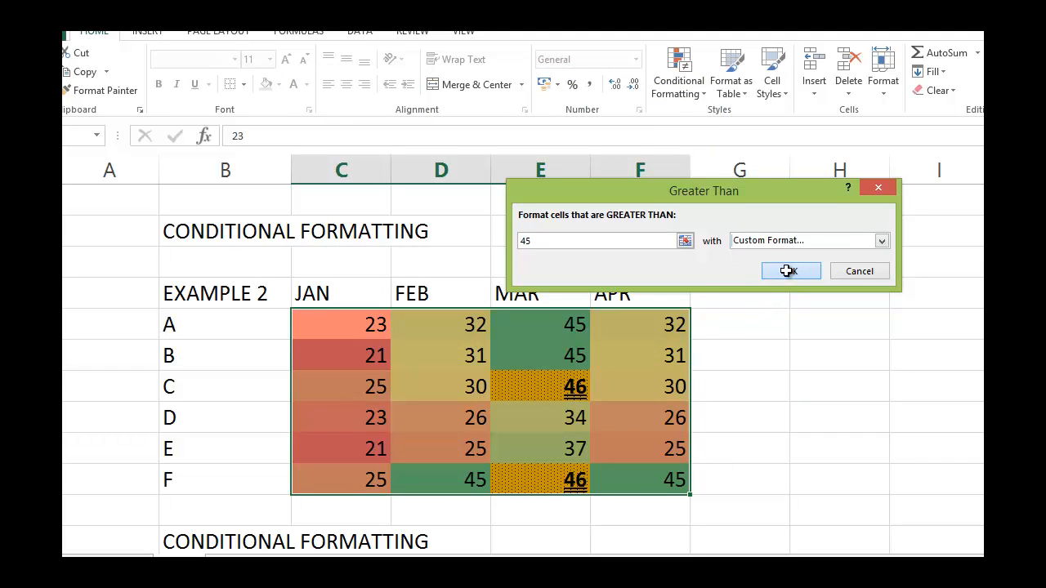
pyautogui.click(786, 271)
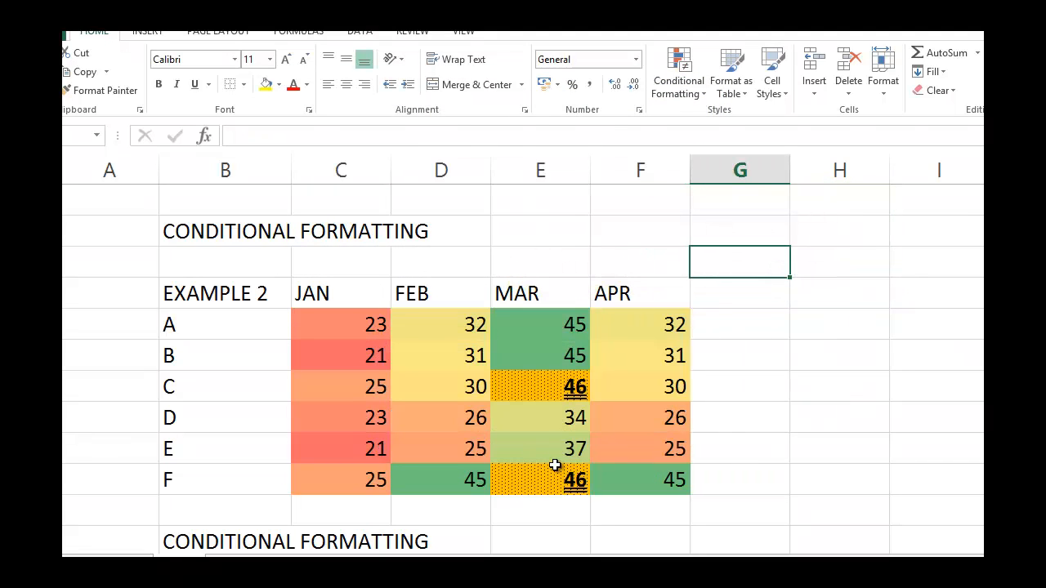
pyautogui.click(523, 395)
pyautogui.click(528, 483)
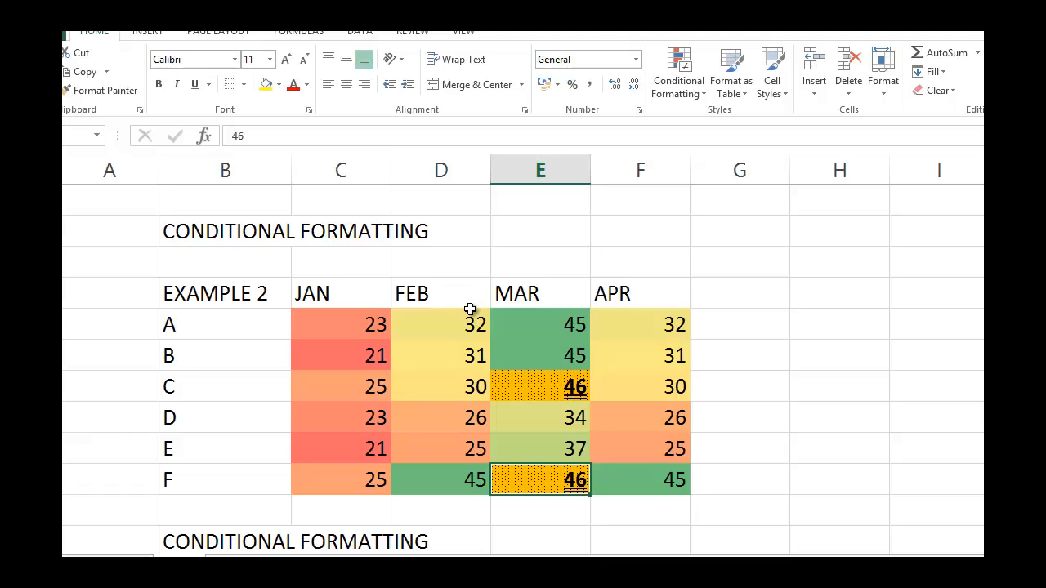
# Add a new rule for the top 10 ranked values in the Example 2 data without setting a format.
pyautogui.moveTo(389, 325); pyautogui.dragTo(683, 482)
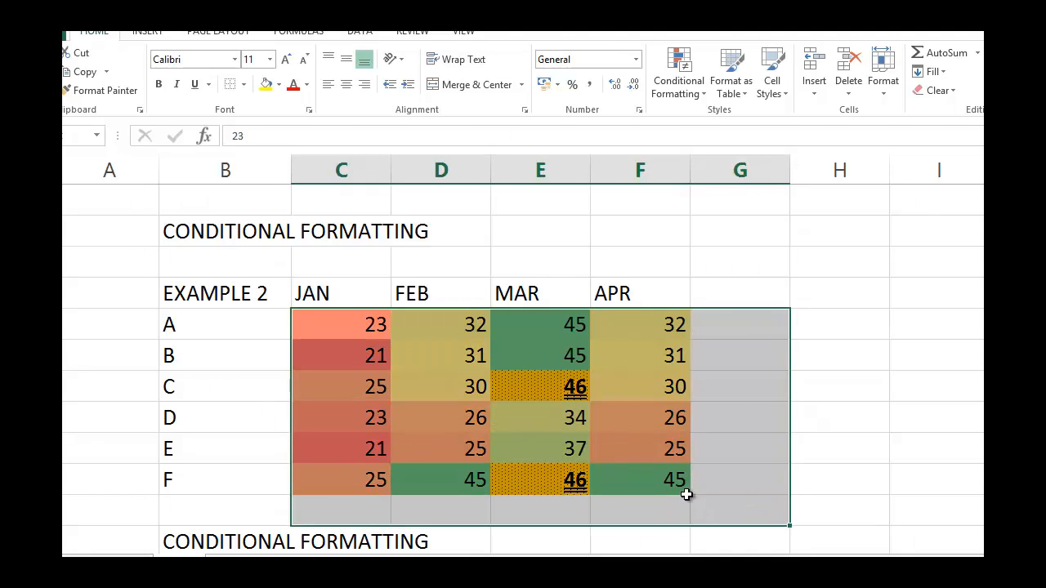
pyautogui.click(700, 90)
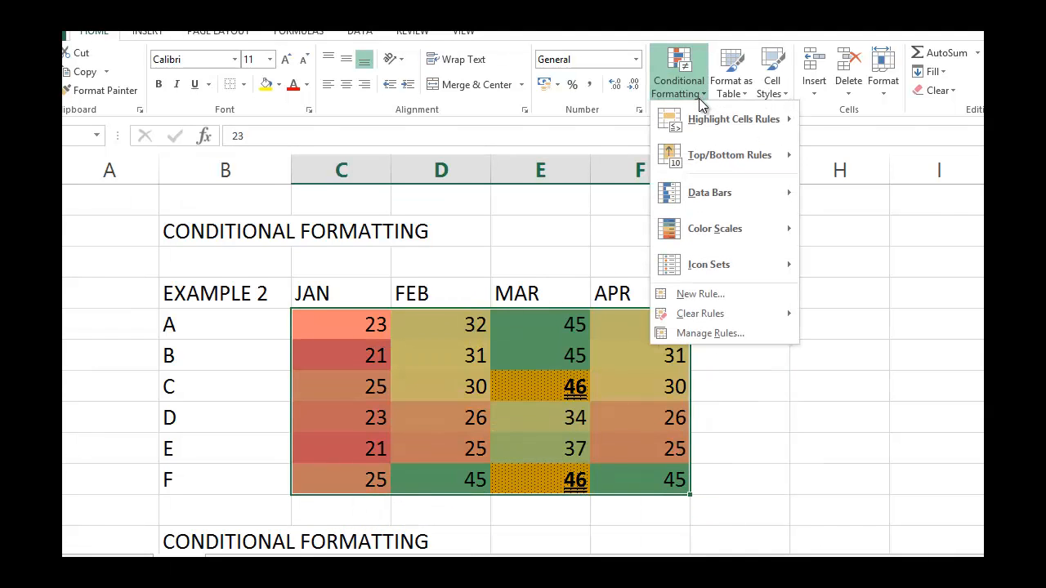
pyautogui.moveTo(745, 160)
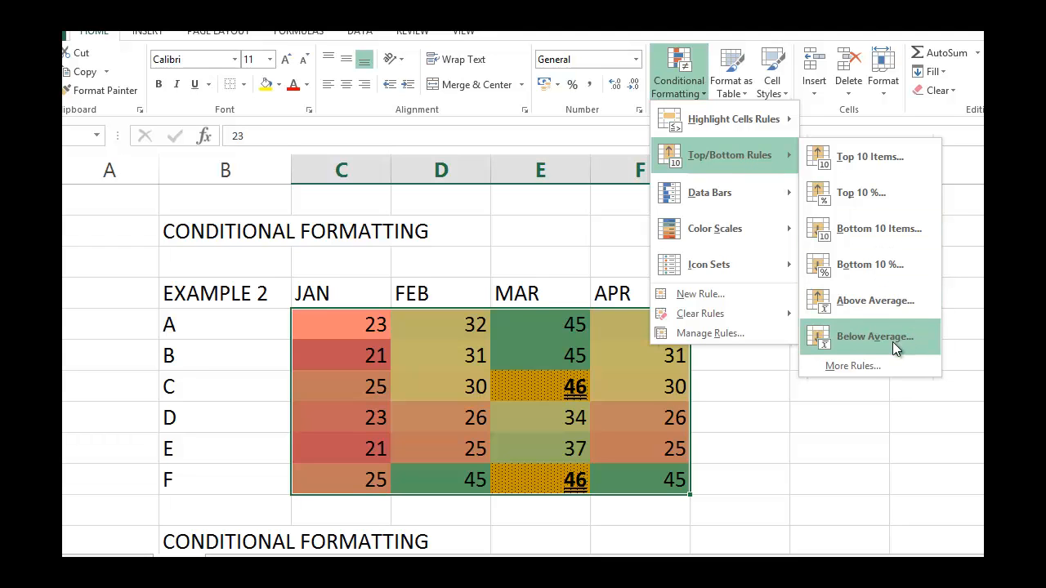
pyautogui.click(862, 366)
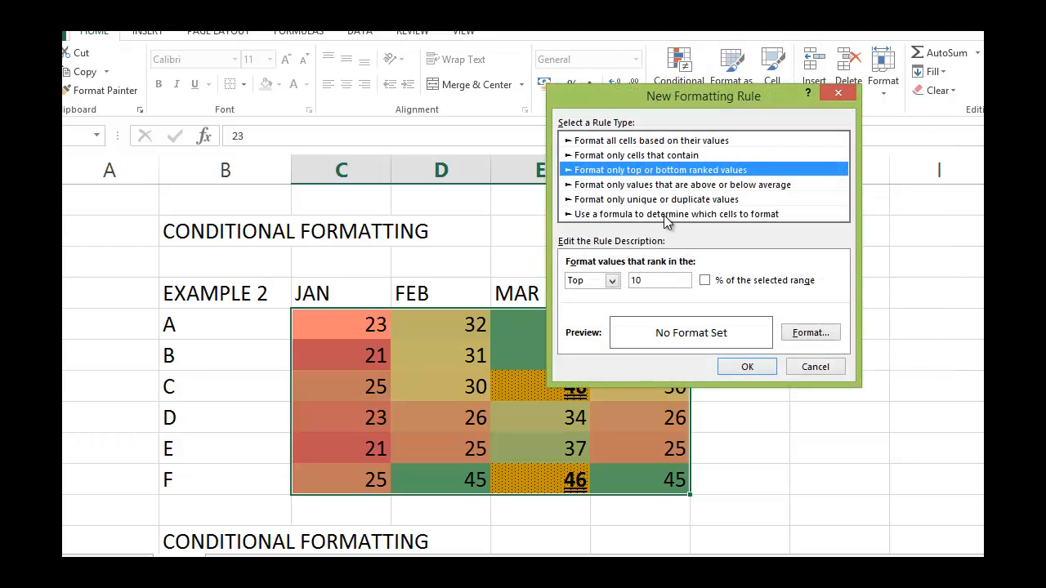
pyautogui.click(611, 280)
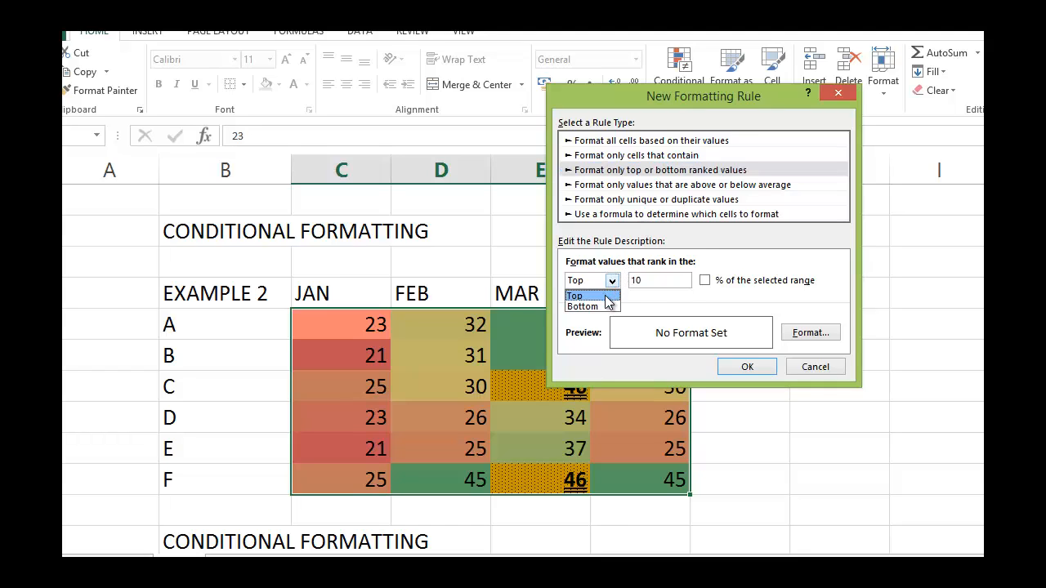
pyautogui.click(680, 280)
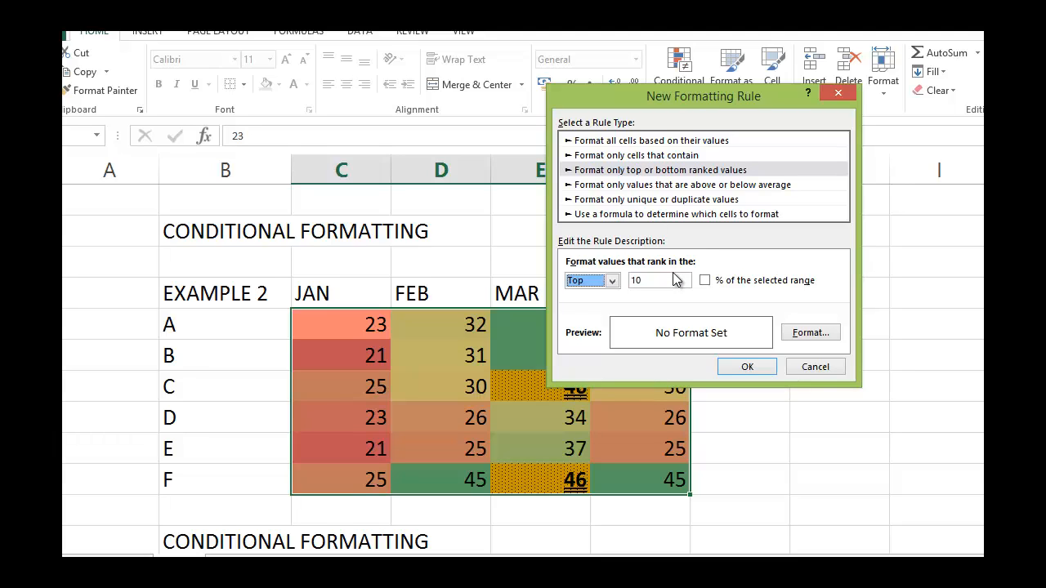
pyautogui.click(745, 366)
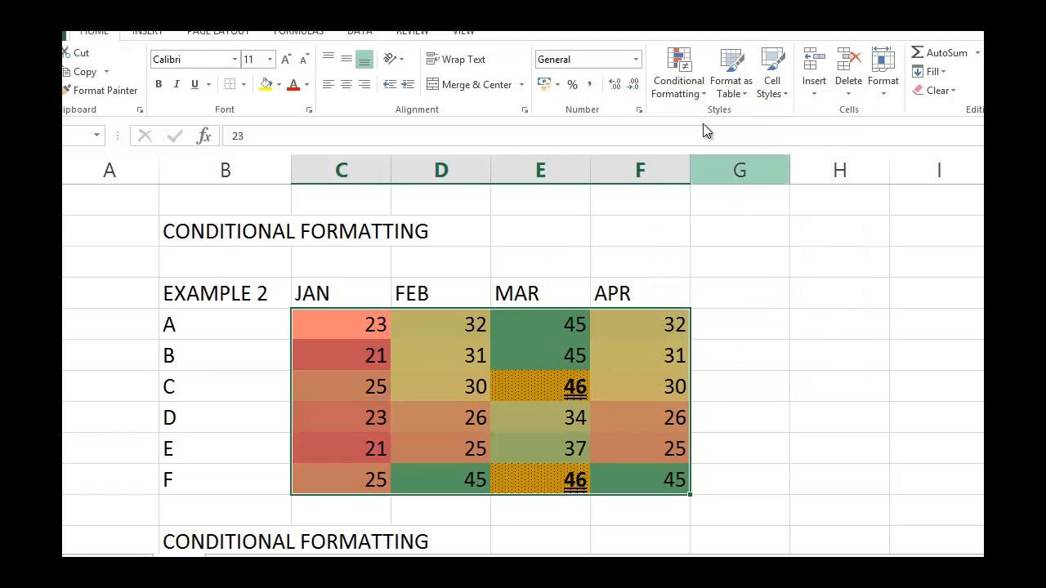
# Apply blue gradient-fill data bars to the Example 2 values from JAN to APR.
pyautogui.click(679, 82)
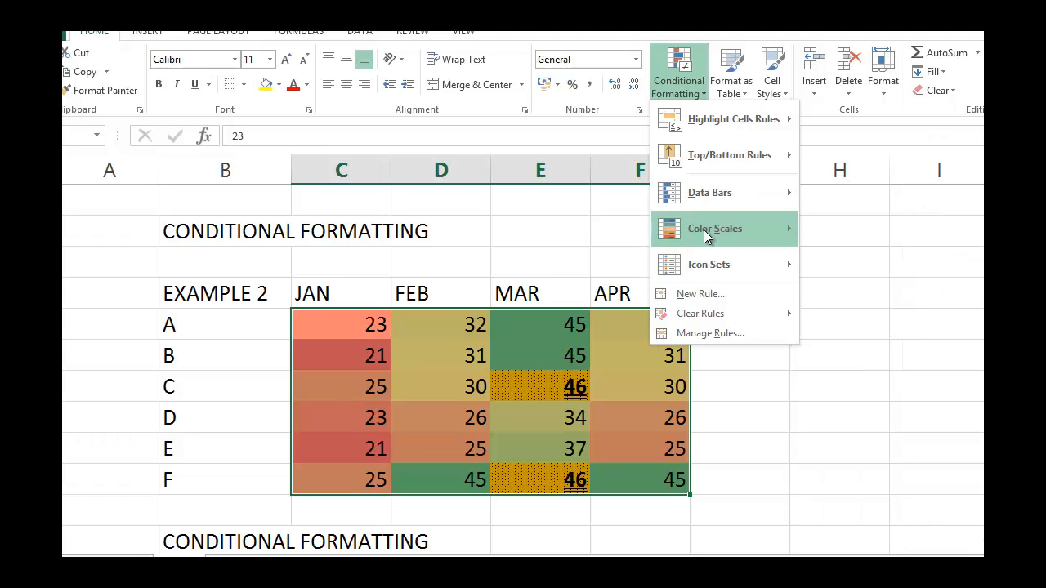
pyautogui.moveTo(705, 234)
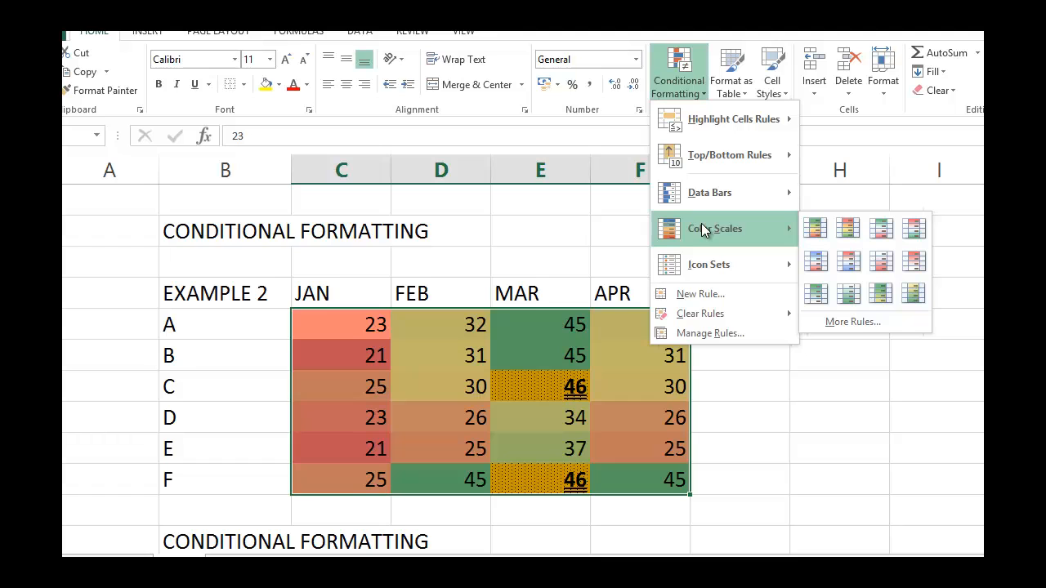
pyautogui.moveTo(727, 194)
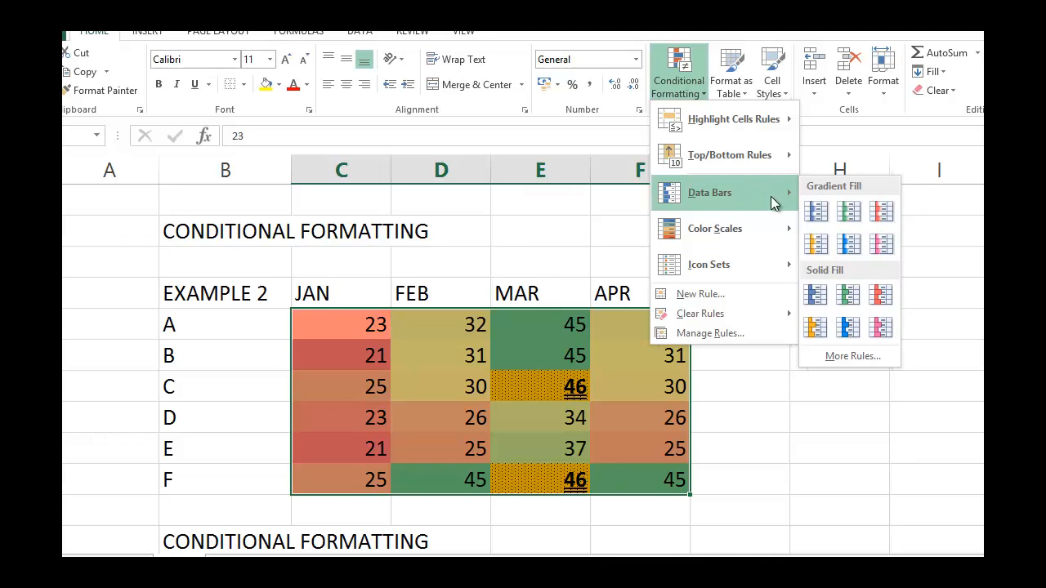
pyautogui.click(816, 212)
pyautogui.click(743, 367)
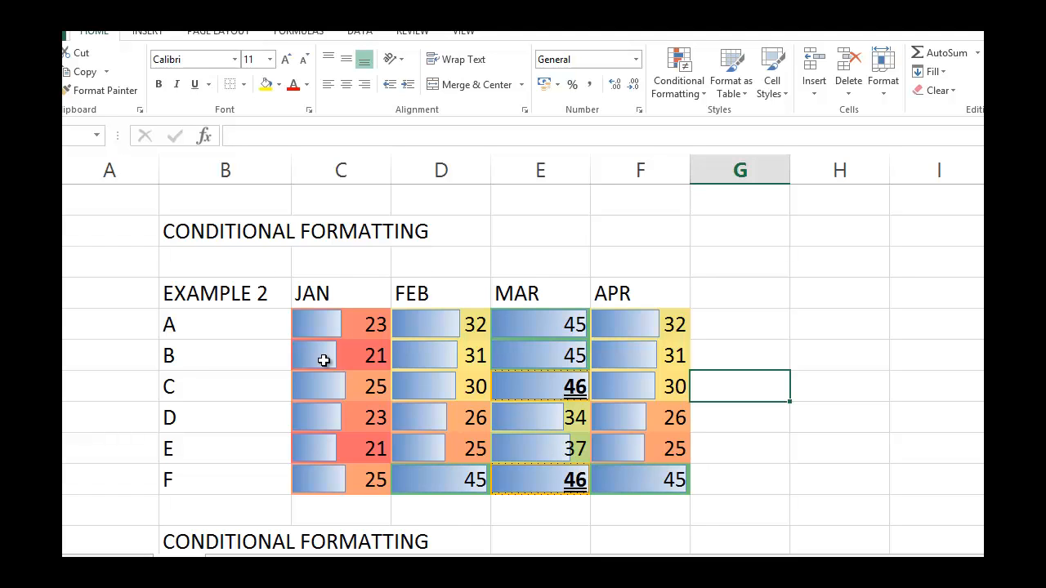
# Open the rules manager for the Example 2 values and examine the conditional formatting rules of this whole worksheet.
pyautogui.moveTo(339, 327); pyautogui.dragTo(680, 484)
pyautogui.click(690, 93)
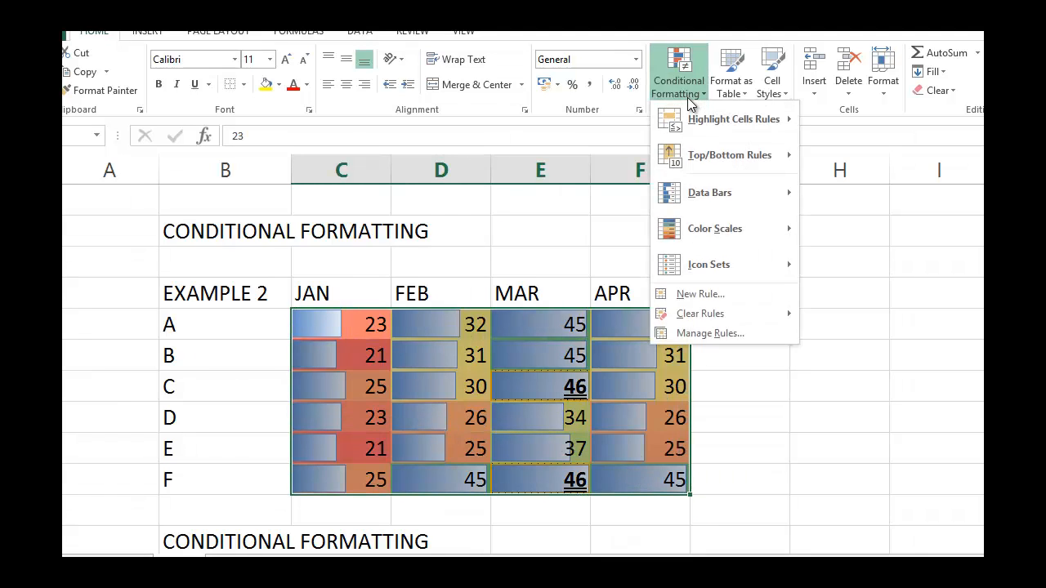
pyautogui.moveTo(724, 273)
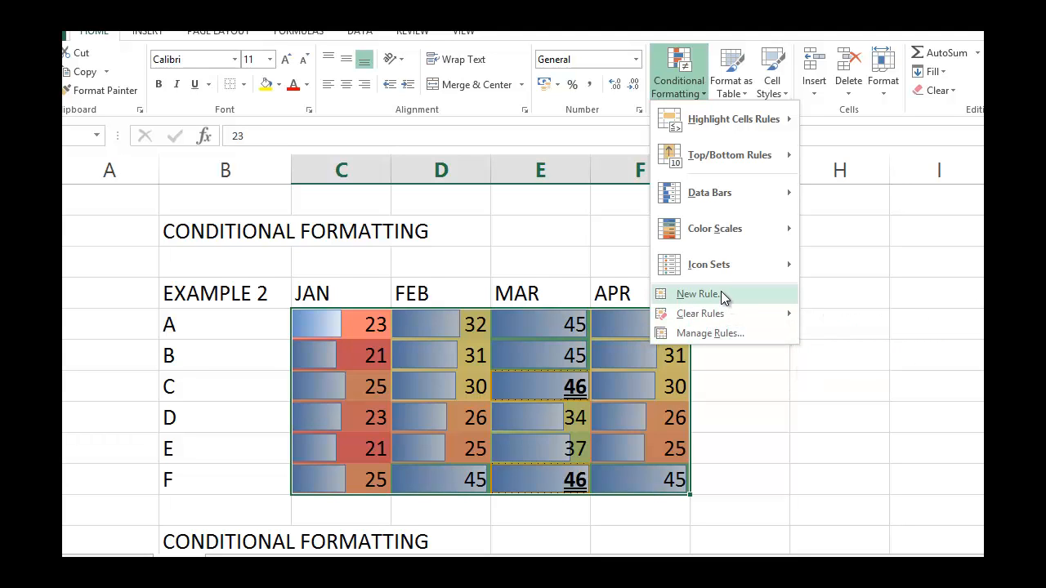
pyautogui.click(691, 333)
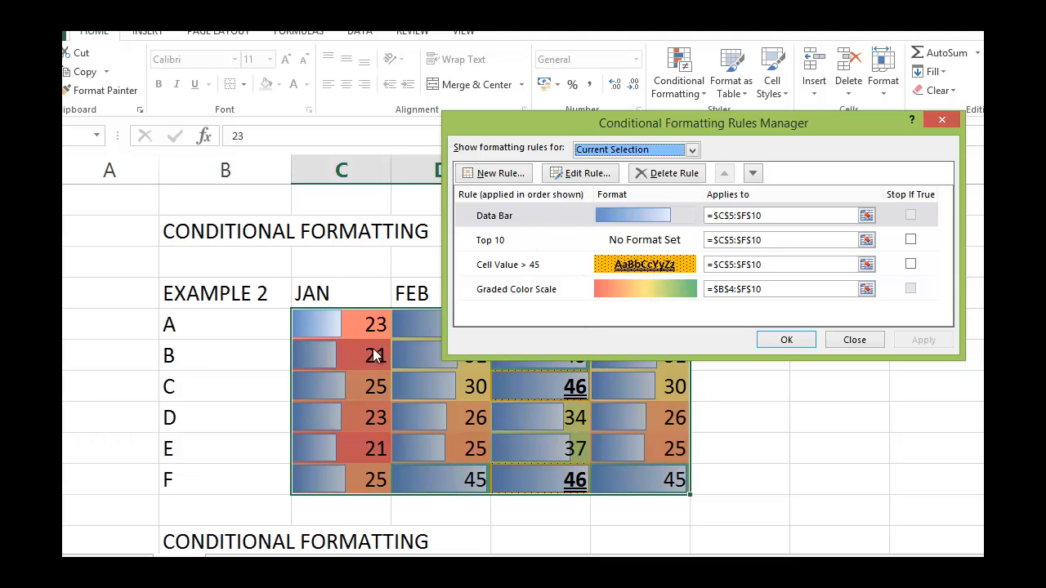
pyautogui.click(641, 147)
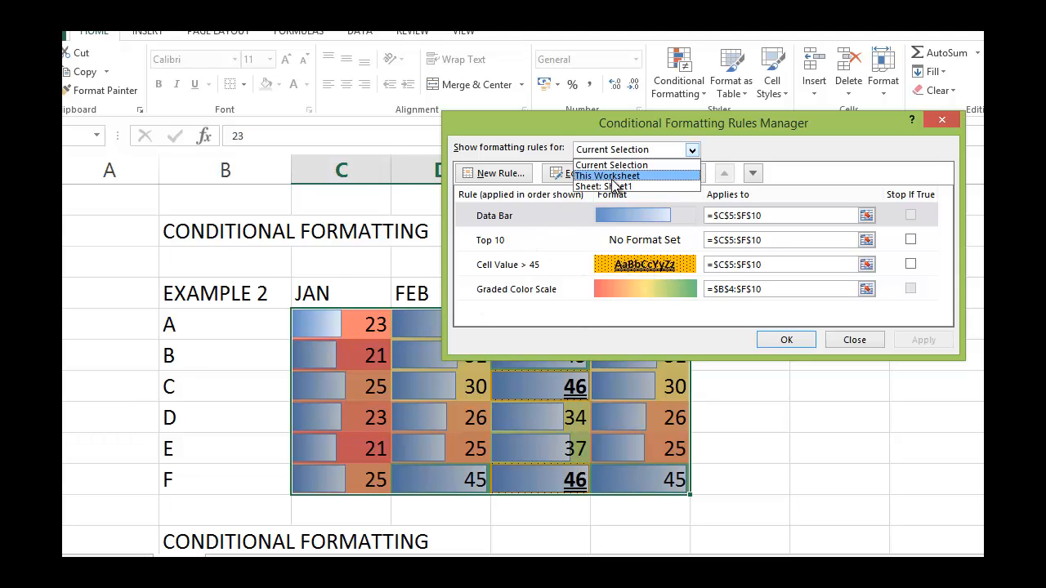
pyautogui.click(614, 176)
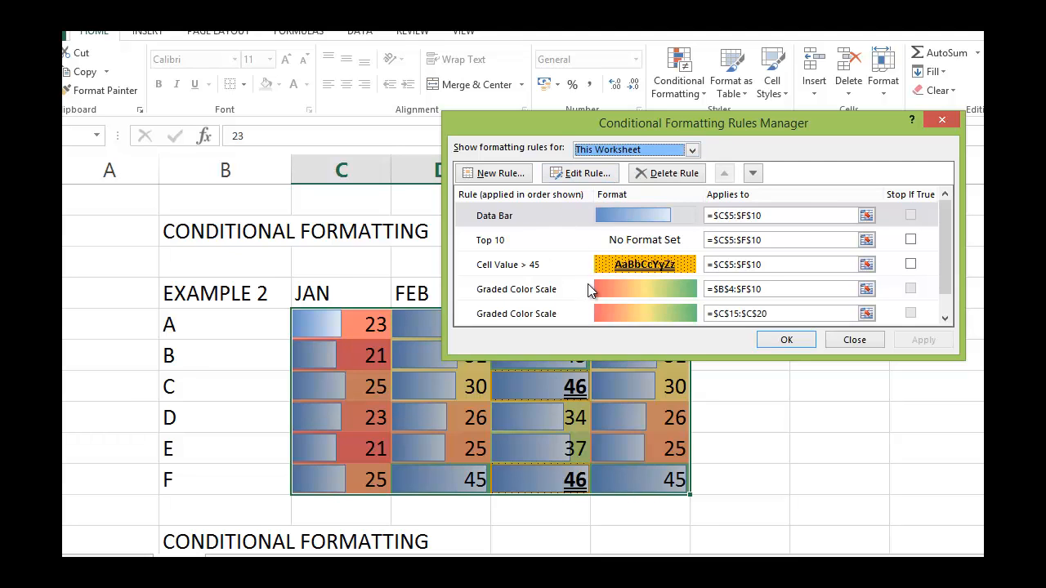
pyautogui.click(945, 305)
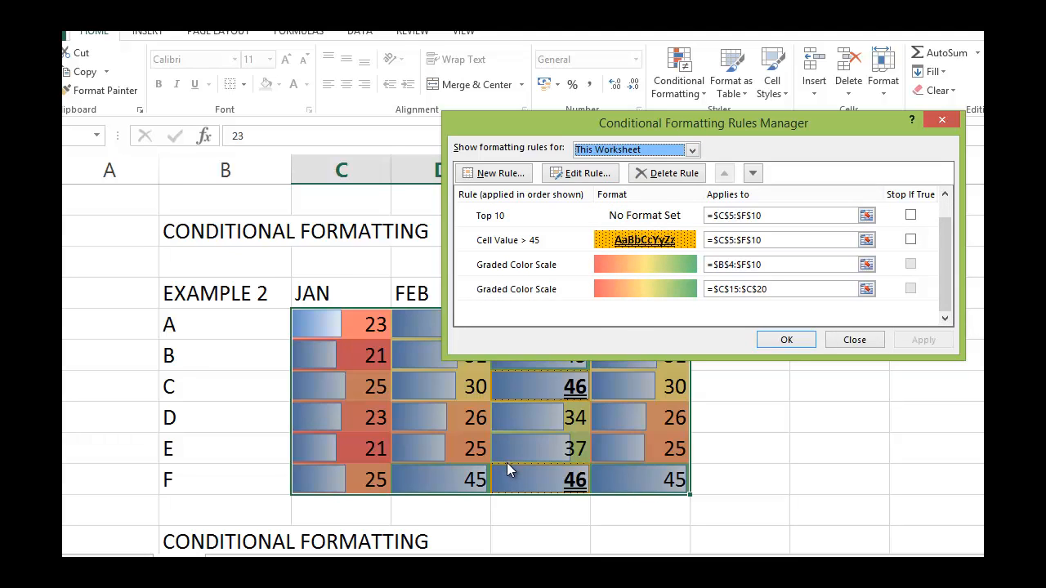
pyautogui.press('Down')
pyautogui.click(838, 343)
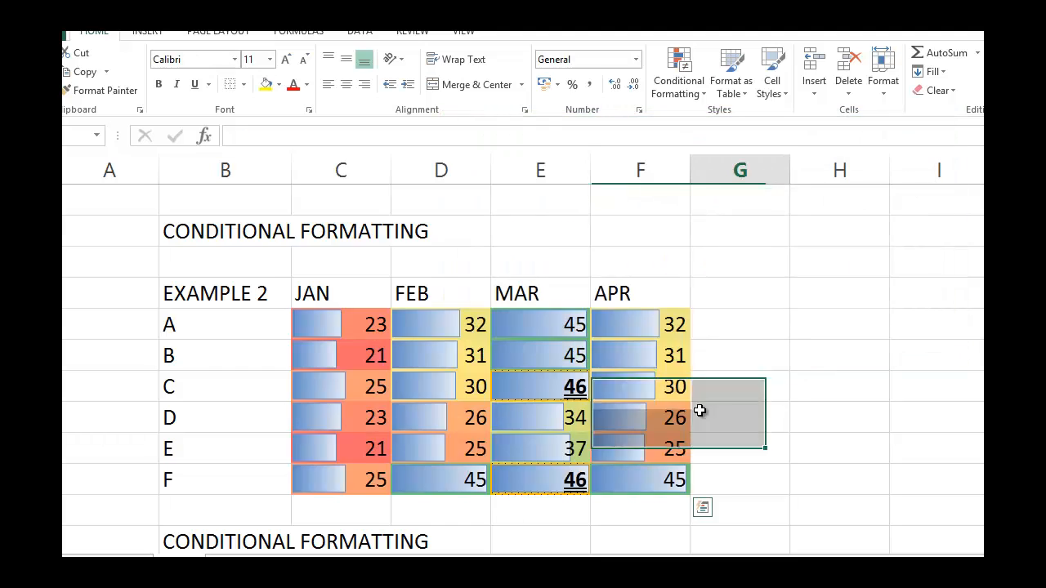
# Look at the Example 1 table, and review the conditional formatting rules that apply to the selected Example 2 values.
pyautogui.scroll(-3, 695, 412)
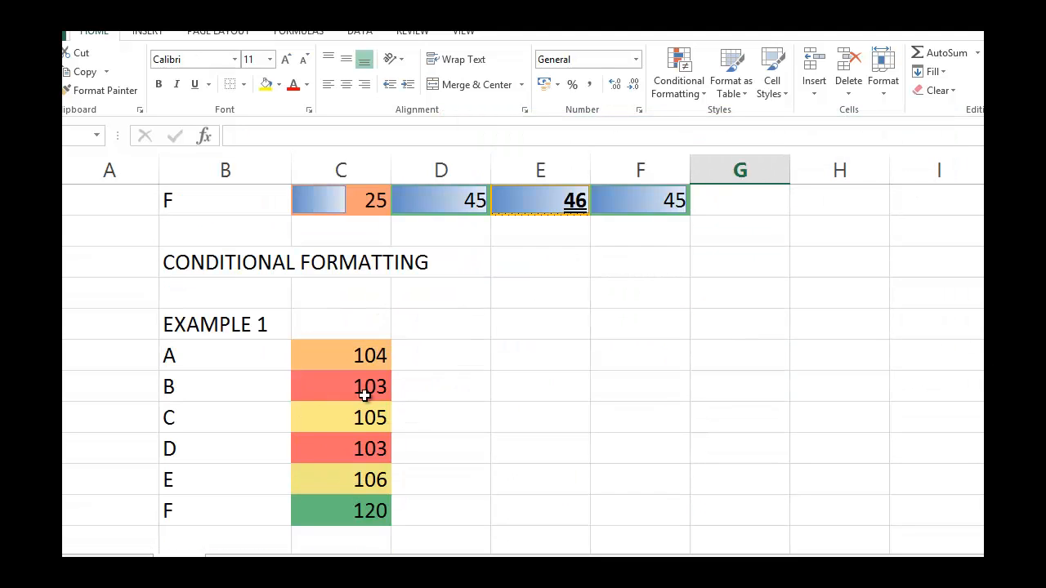
pyautogui.scroll(3, 373, 388)
pyautogui.moveTo(347, 321); pyautogui.dragTo(620, 479)
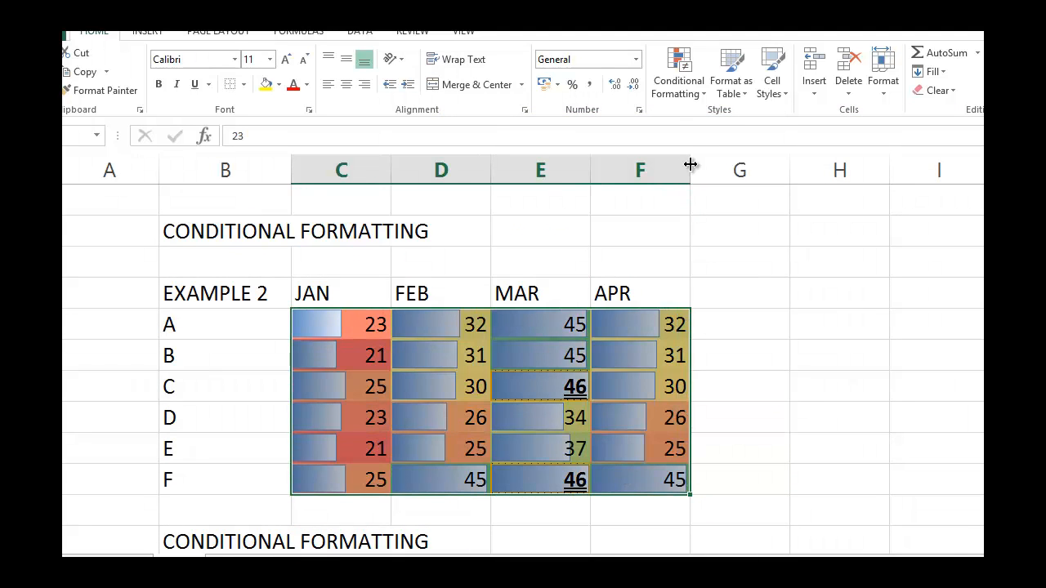
pyautogui.click(690, 90)
pyautogui.click(703, 336)
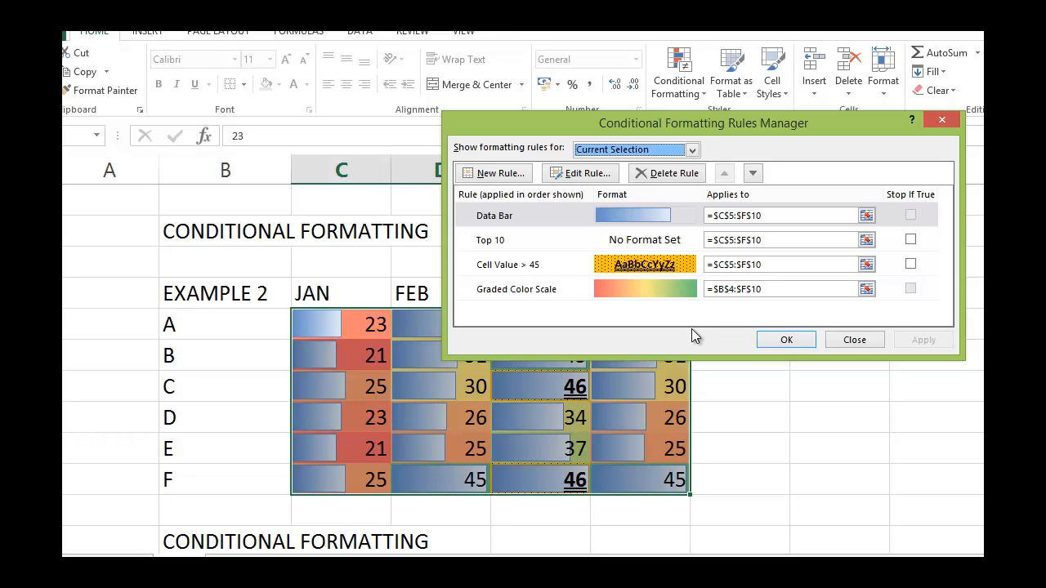
pyautogui.click(788, 342)
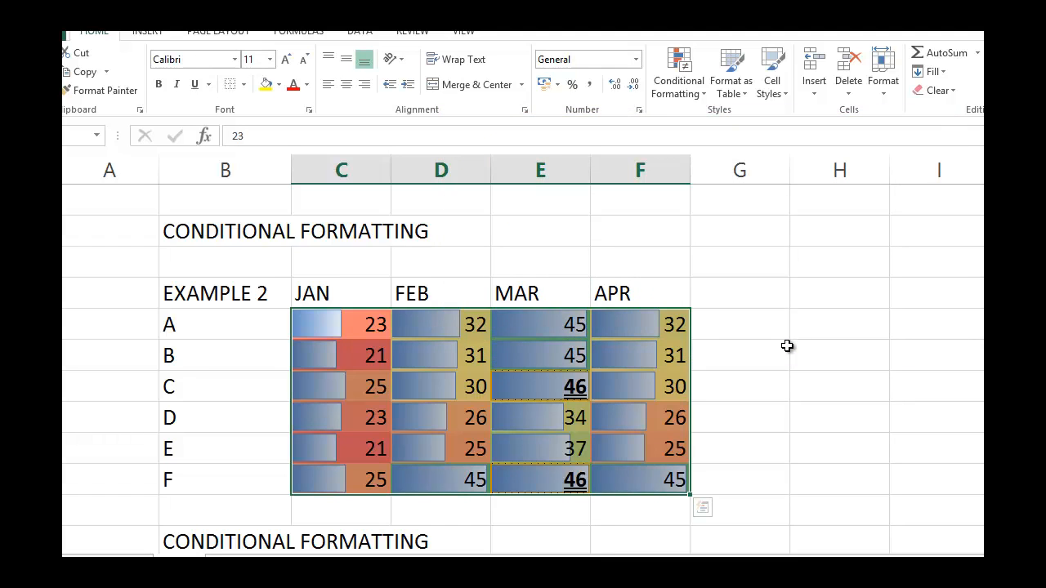
pyautogui.click(761, 352)
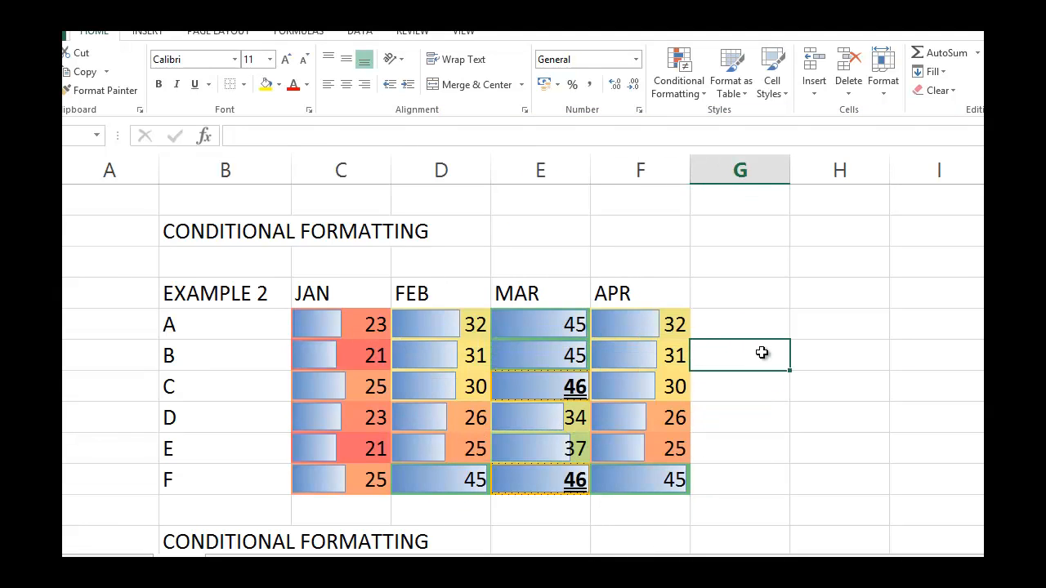